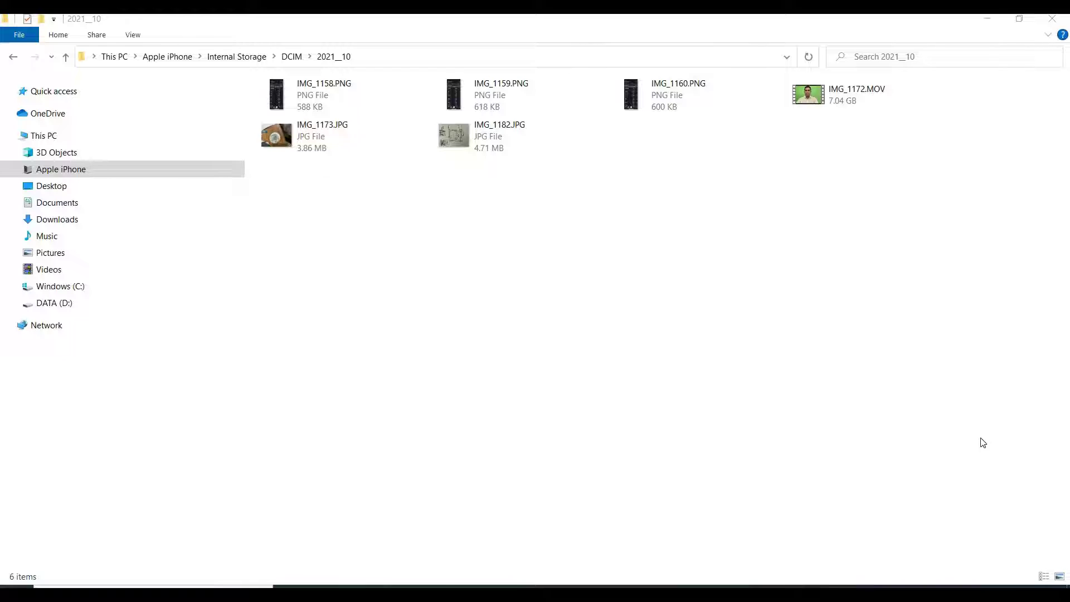
Step: Copy IMG_1172.MOV from the iPhone folder
click(836, 95)
right_click(836, 94)
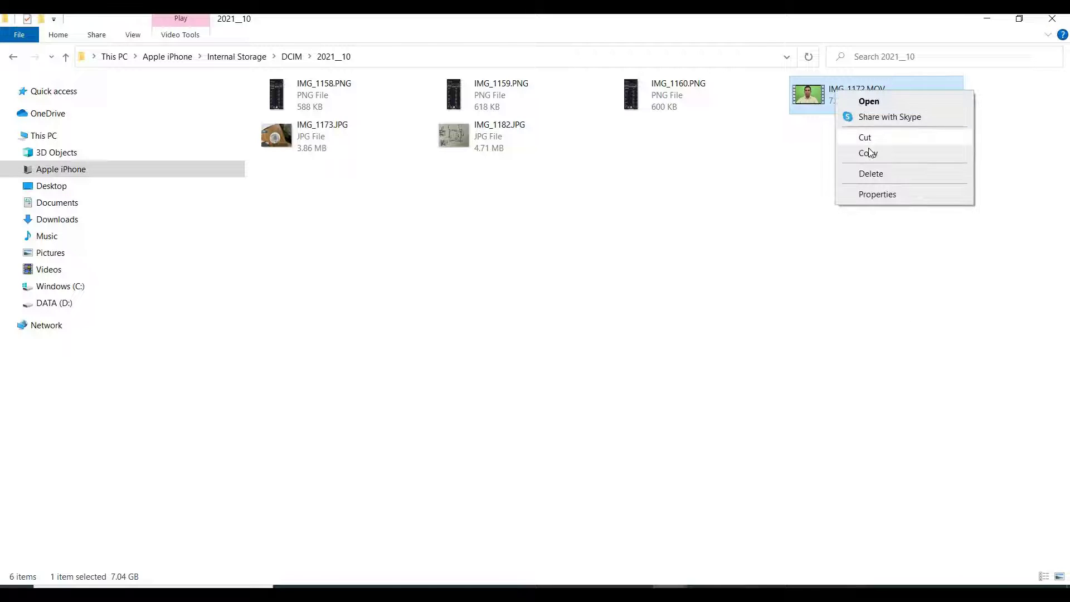
click(869, 153)
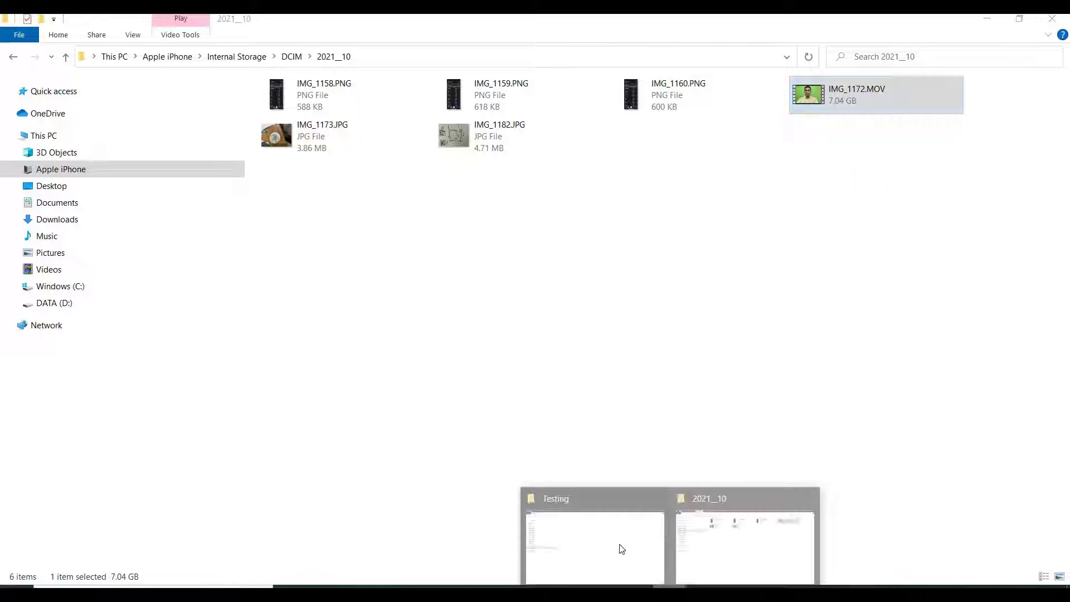
Step: Paste the video into the empty D:\Testing folder and dismiss the device error
click(580, 506)
right_click(390, 262)
click(445, 361)
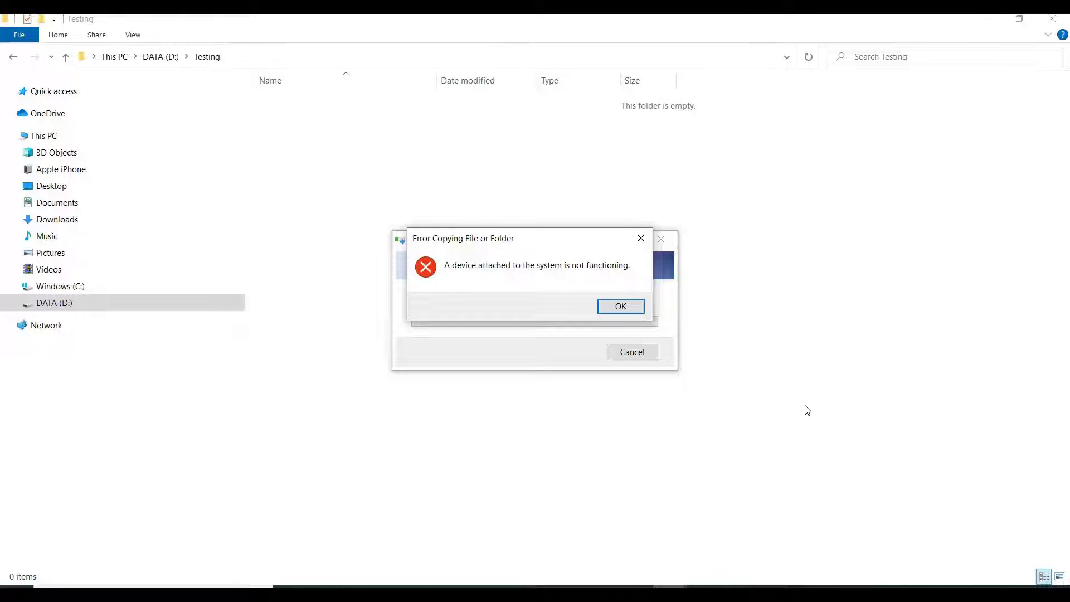
click(640, 310)
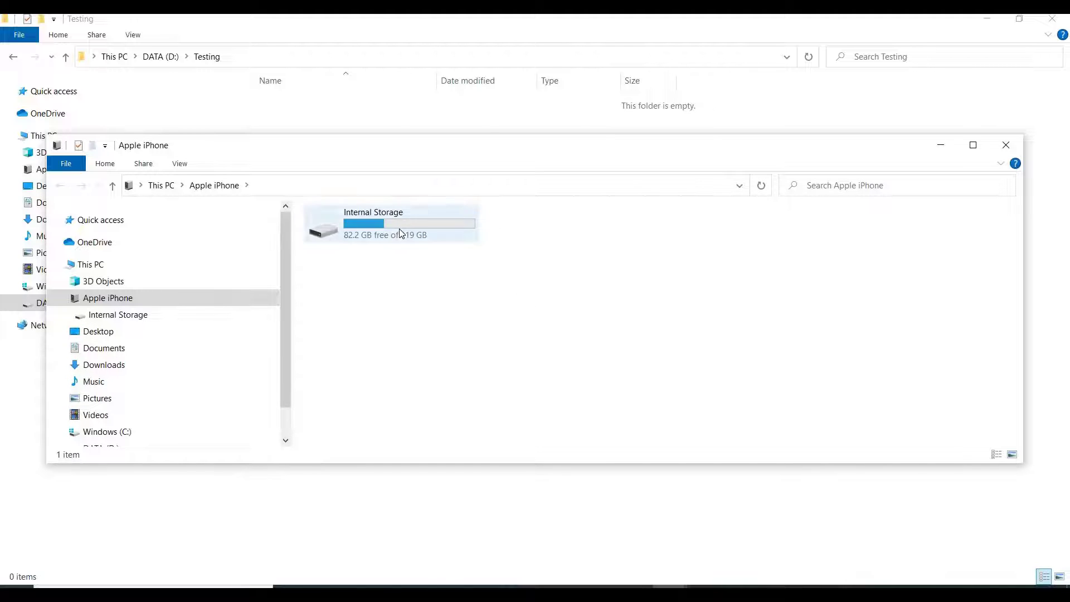
Step: Browse Internal Storage > DCIM > 2021_10 on the iPhone and select IMG_1172.MOV
double_click(404, 228)
double_click(407, 225)
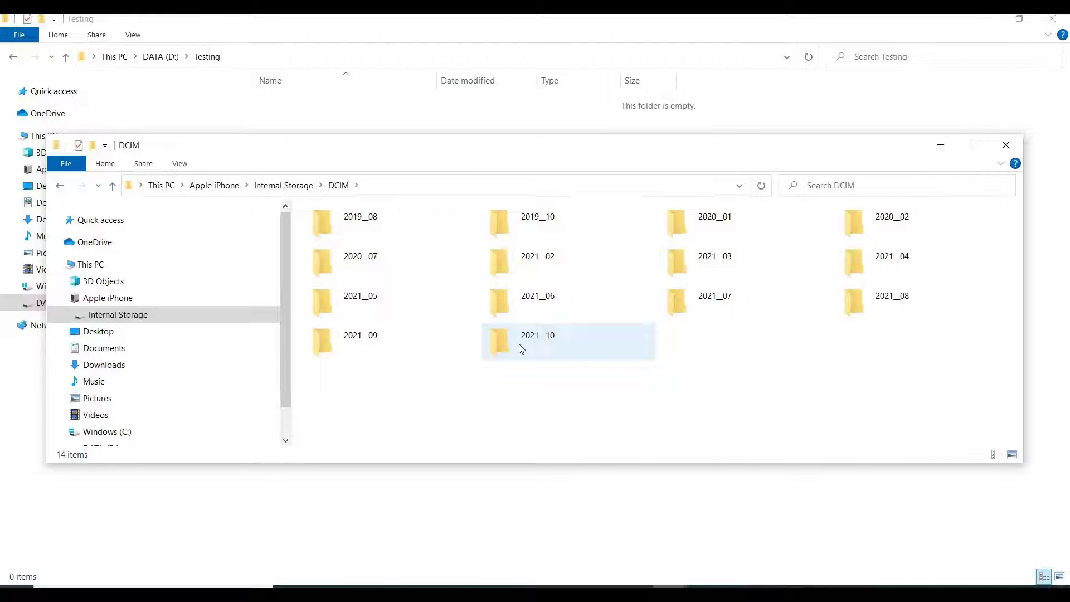
double_click(521, 349)
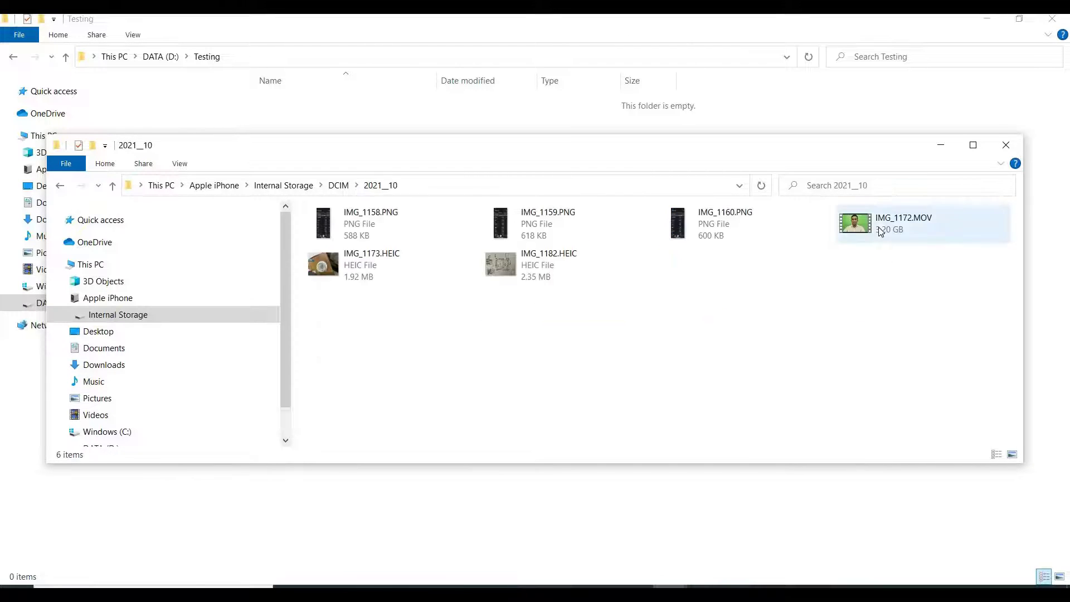
click(878, 229)
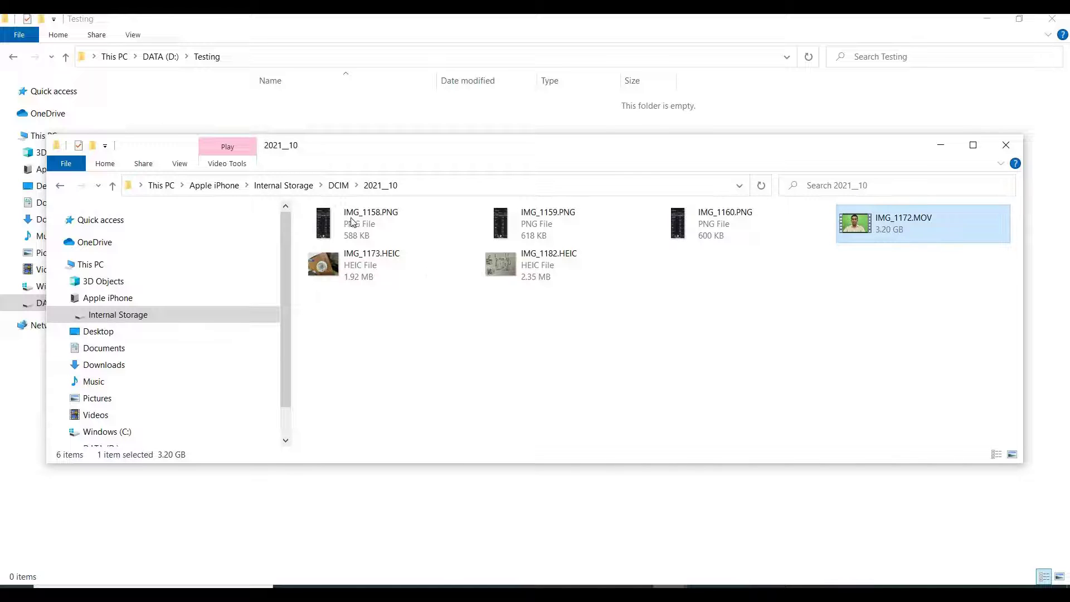
Step: Go back up to DCIM, open 2021_09 by mistake, and return to DCIM
click(338, 186)
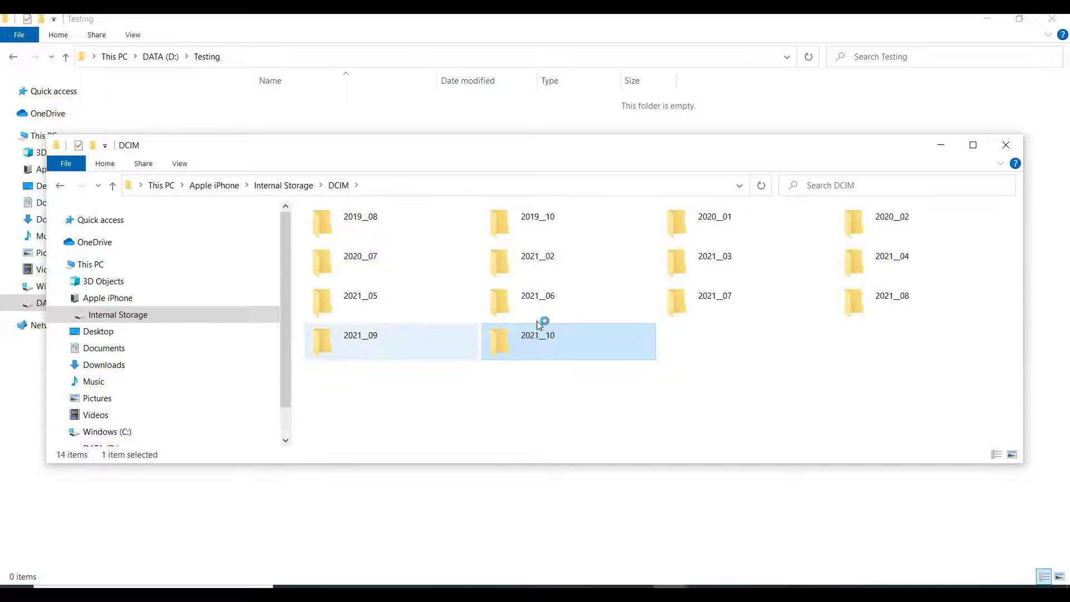
key(Left)
key(Return)
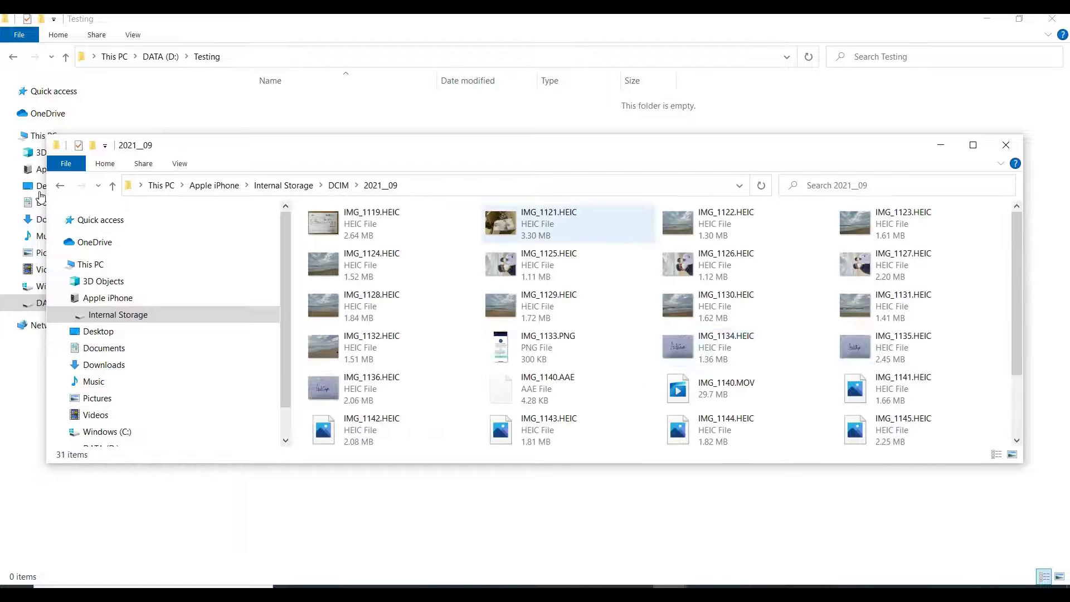
click(56, 188)
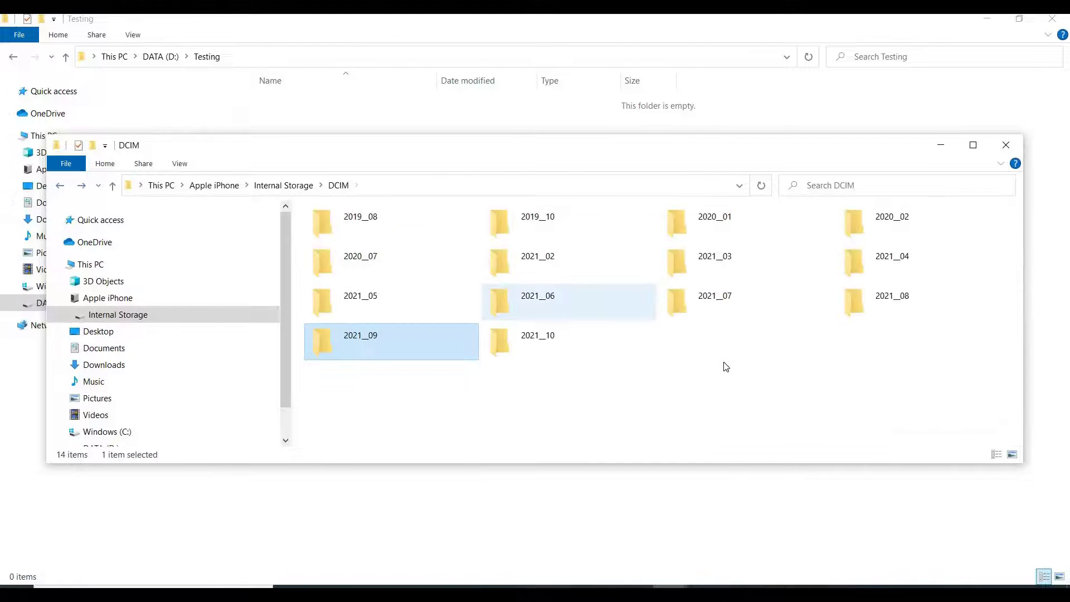
Step: Copy IMG_1172.MOV from the 2021_10 folder, then right-click in the Testing window
double_click(539, 348)
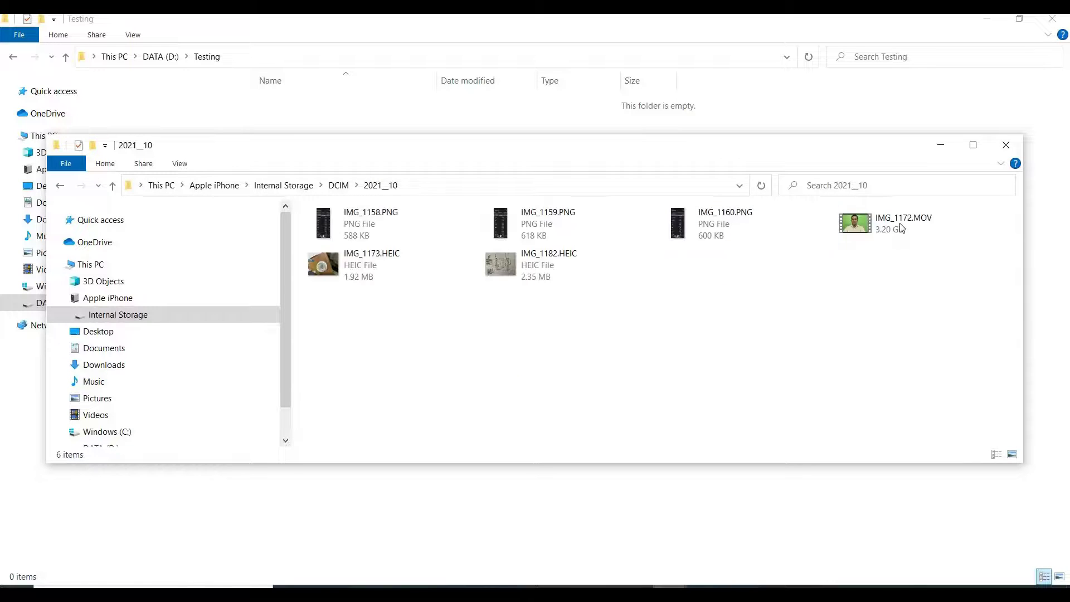
click(900, 223)
right_click(900, 223)
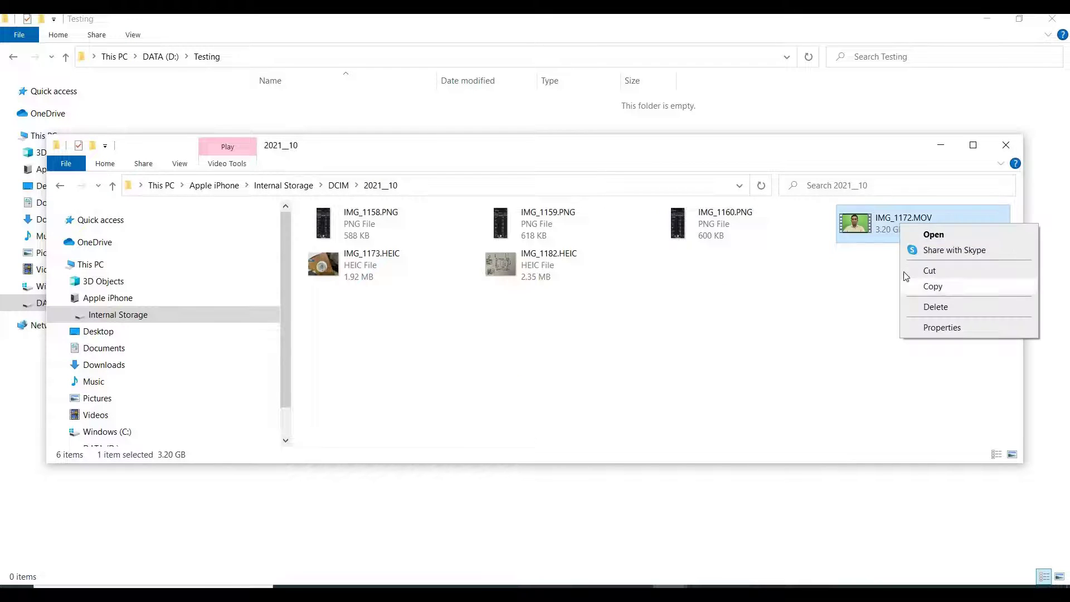
click(933, 286)
key(alt+Tab)
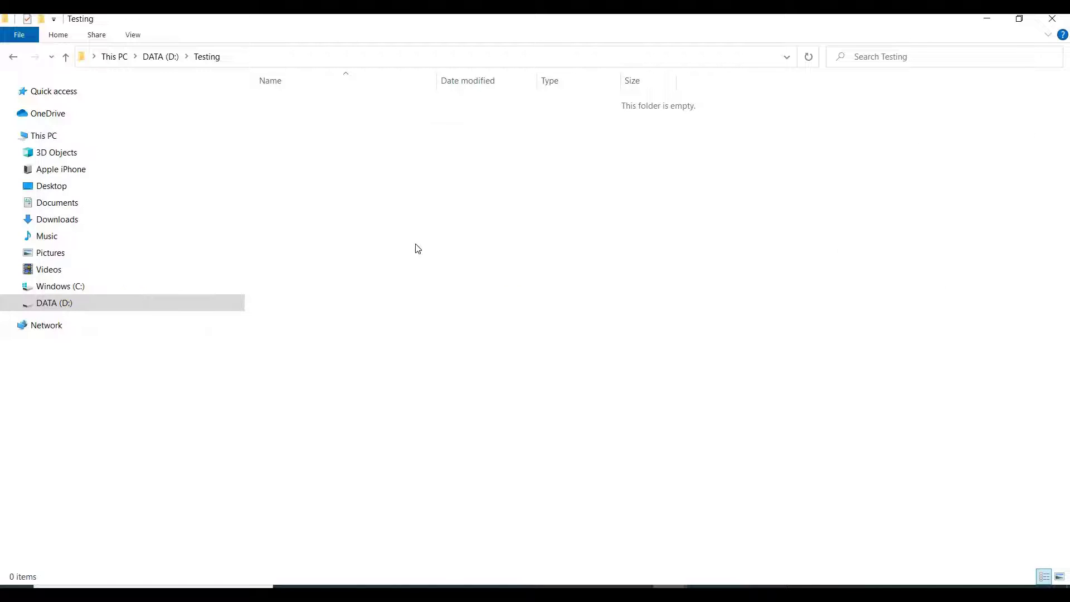
right_click(415, 244)
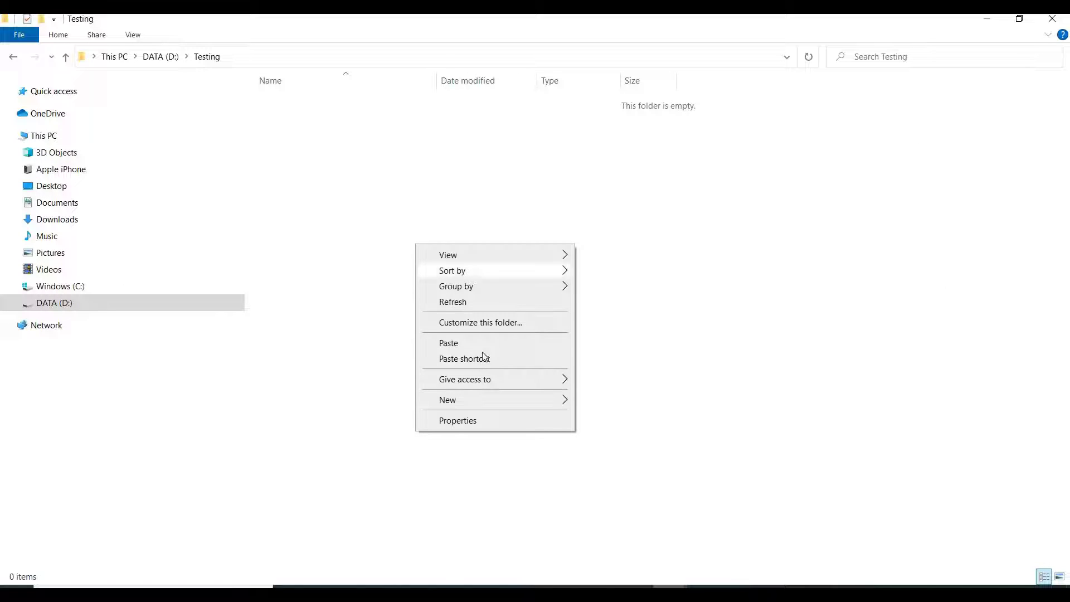
Step: Paste IMG_1172.MOV into D:\Testing and let the copy run
click(483, 347)
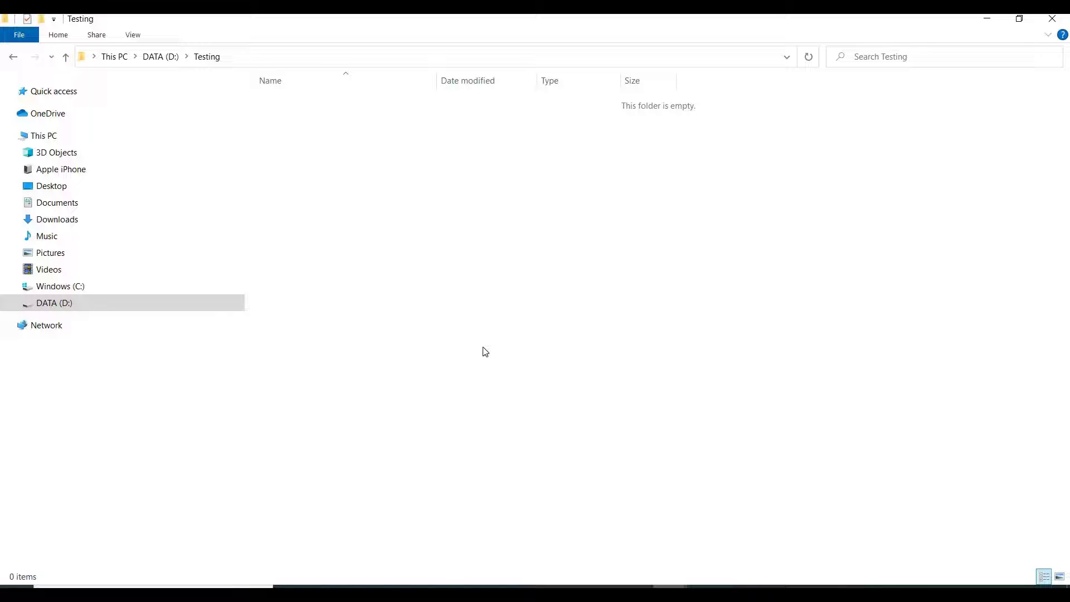